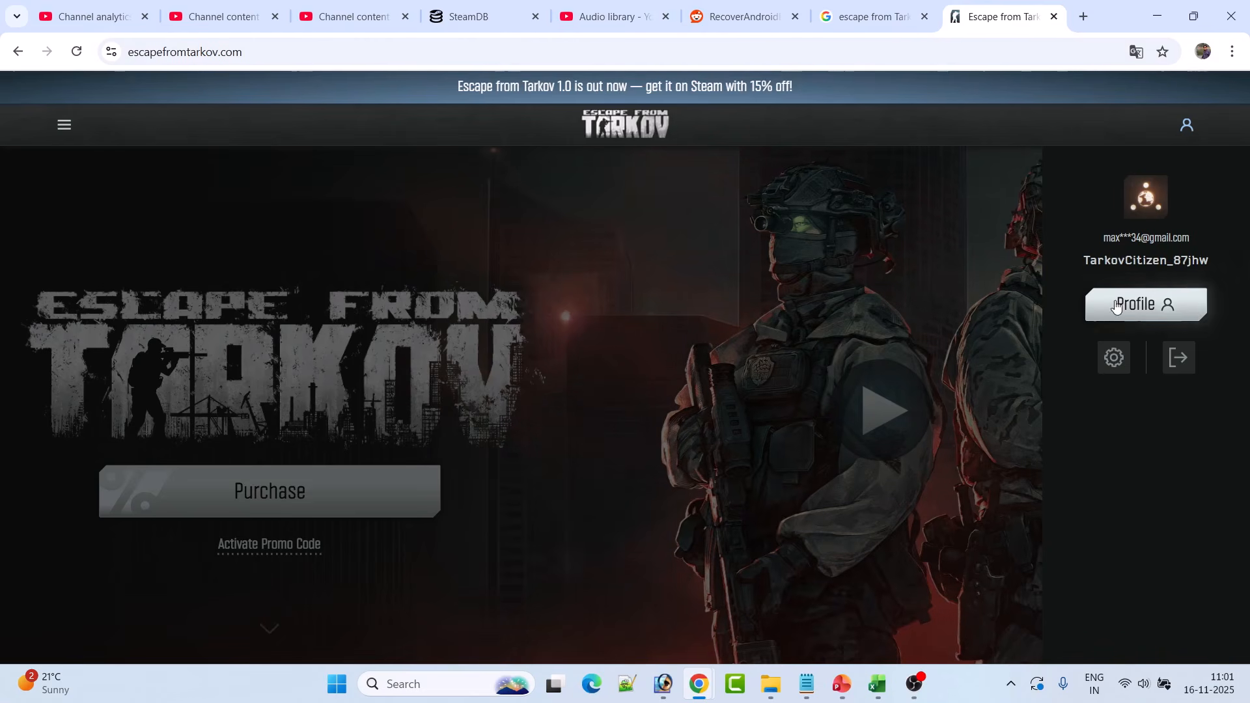
# Download the Battlestate Games Launcher from the downloadable content section of the account's profile settings.
pyautogui.click(1165, 305)
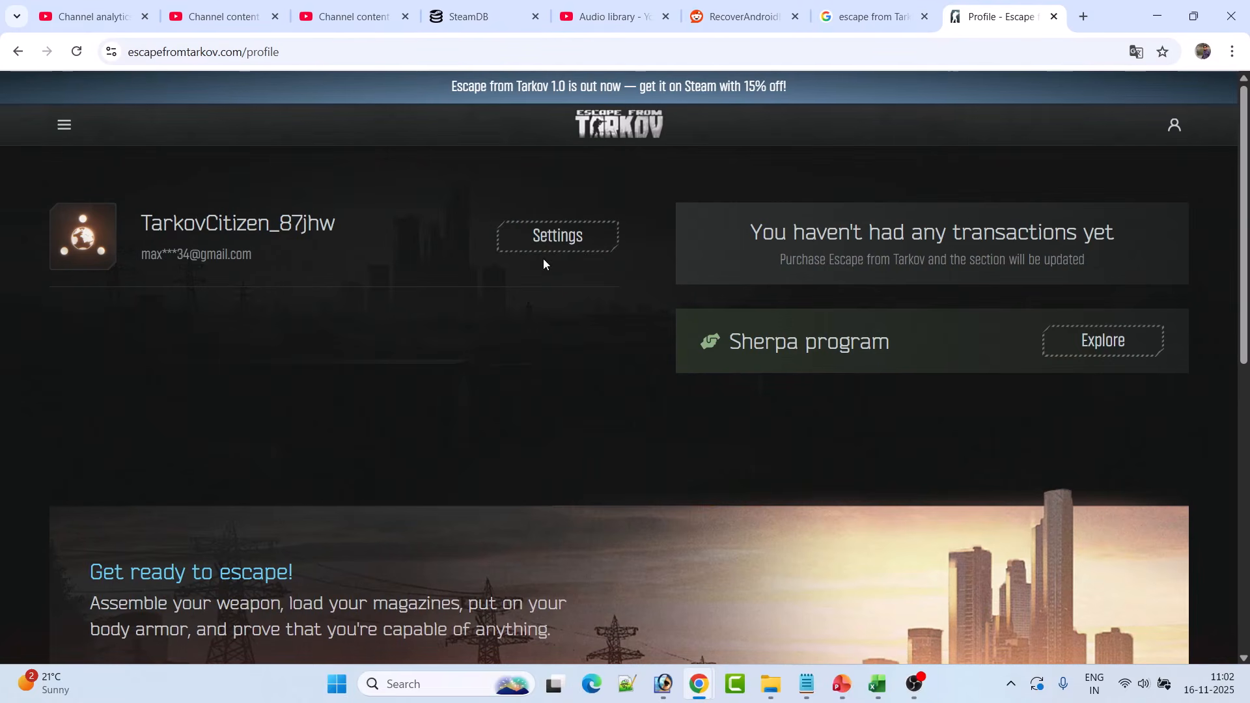
pyautogui.click(563, 250)
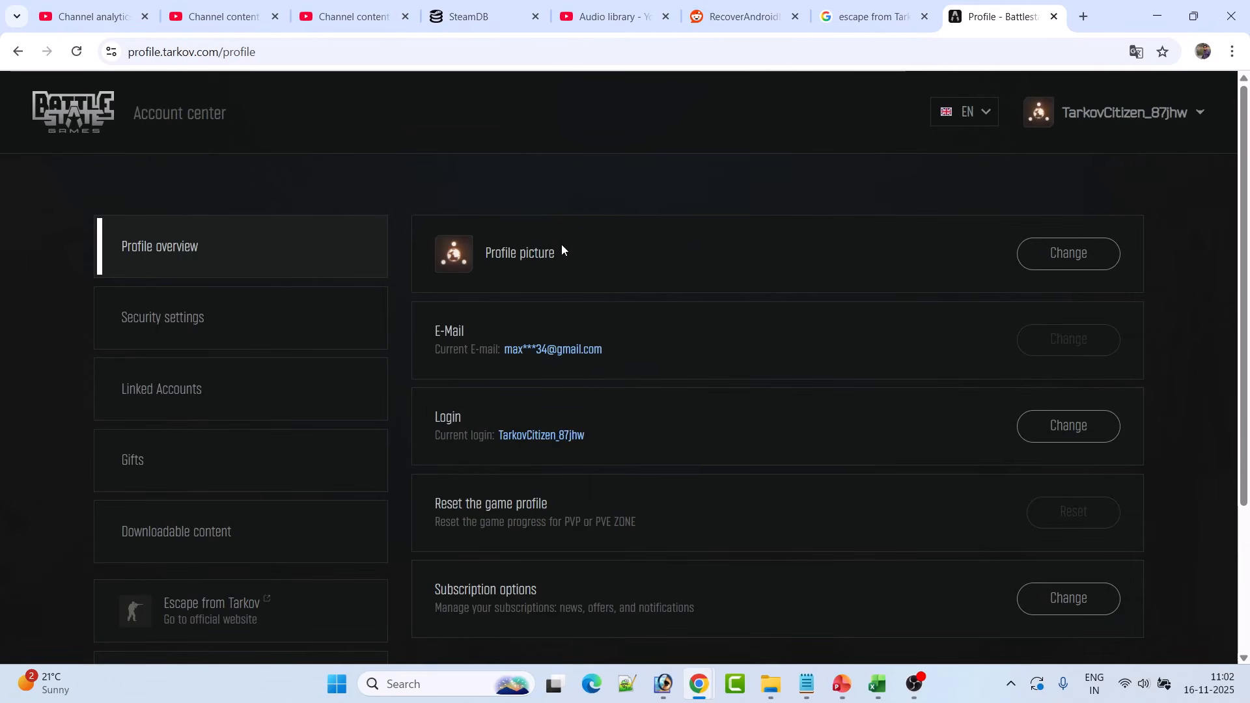
pyautogui.scroll(-1, 66, 398)
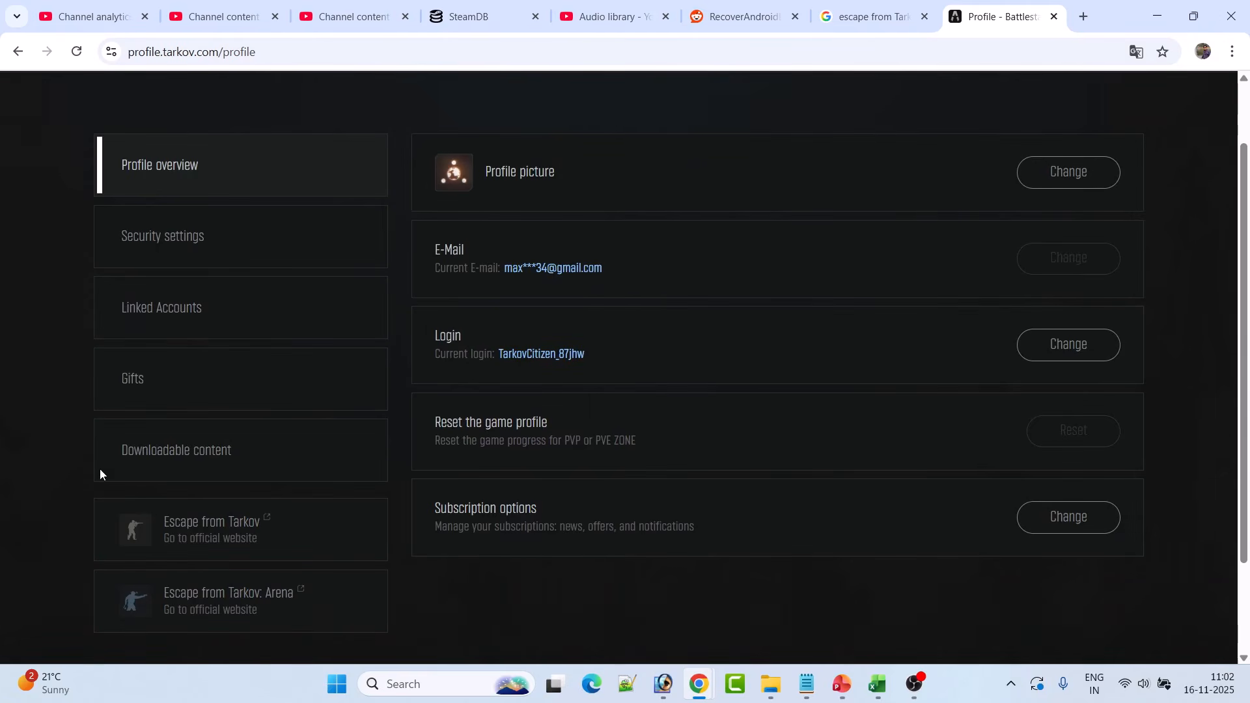
pyautogui.click(190, 458)
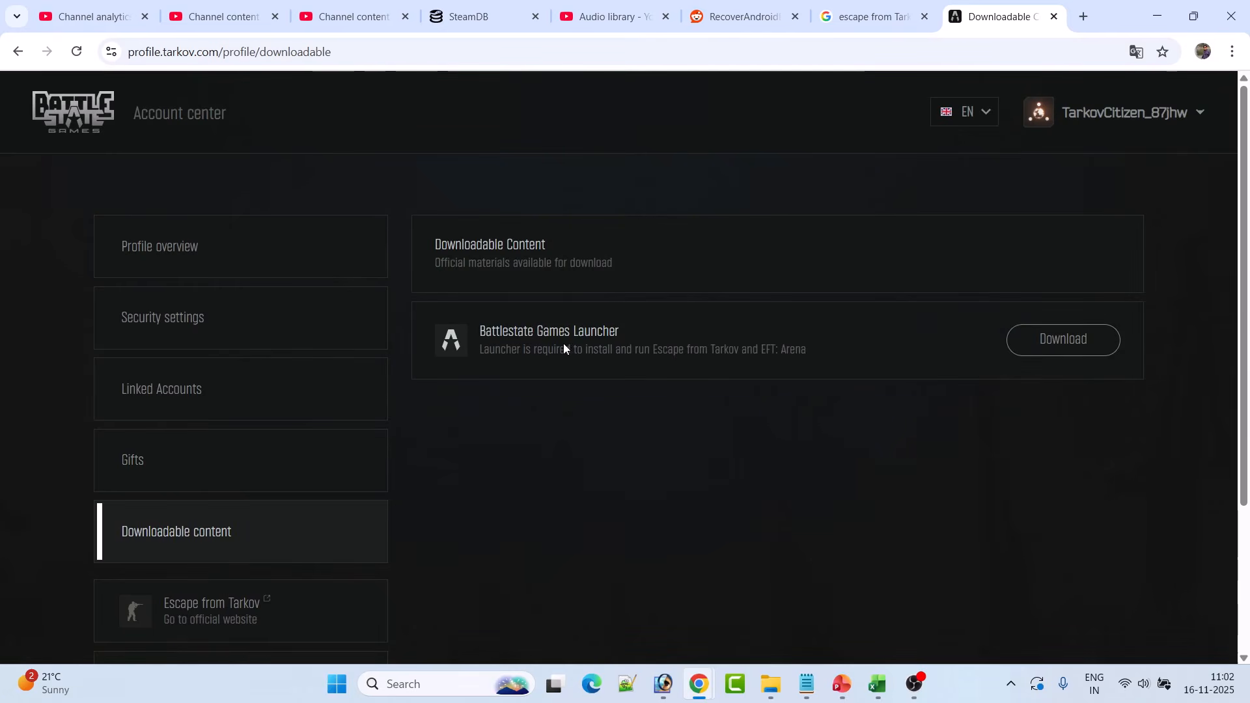
pyautogui.click(1073, 351)
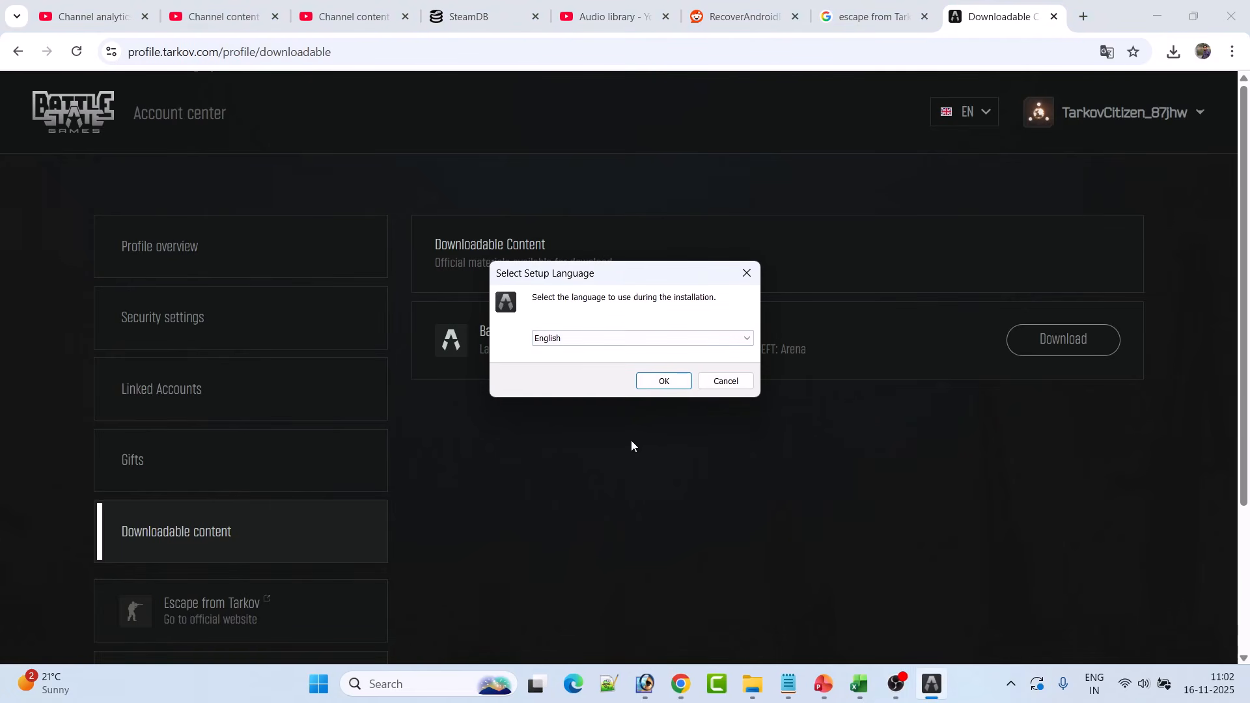
# Install the launcher in English to C:\Battlestate Games\BsgLauncher without a desktop shortcut, and launch it when setup completes.
pyautogui.click(664, 383)
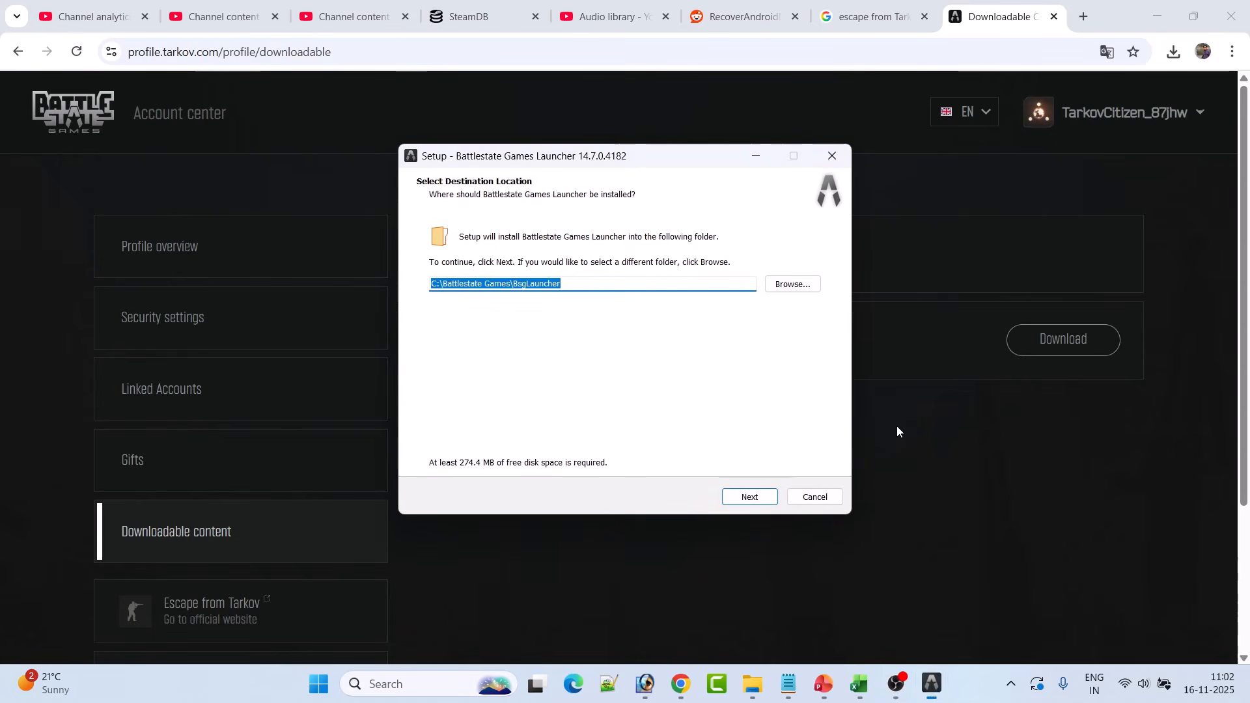
pyautogui.click(734, 493)
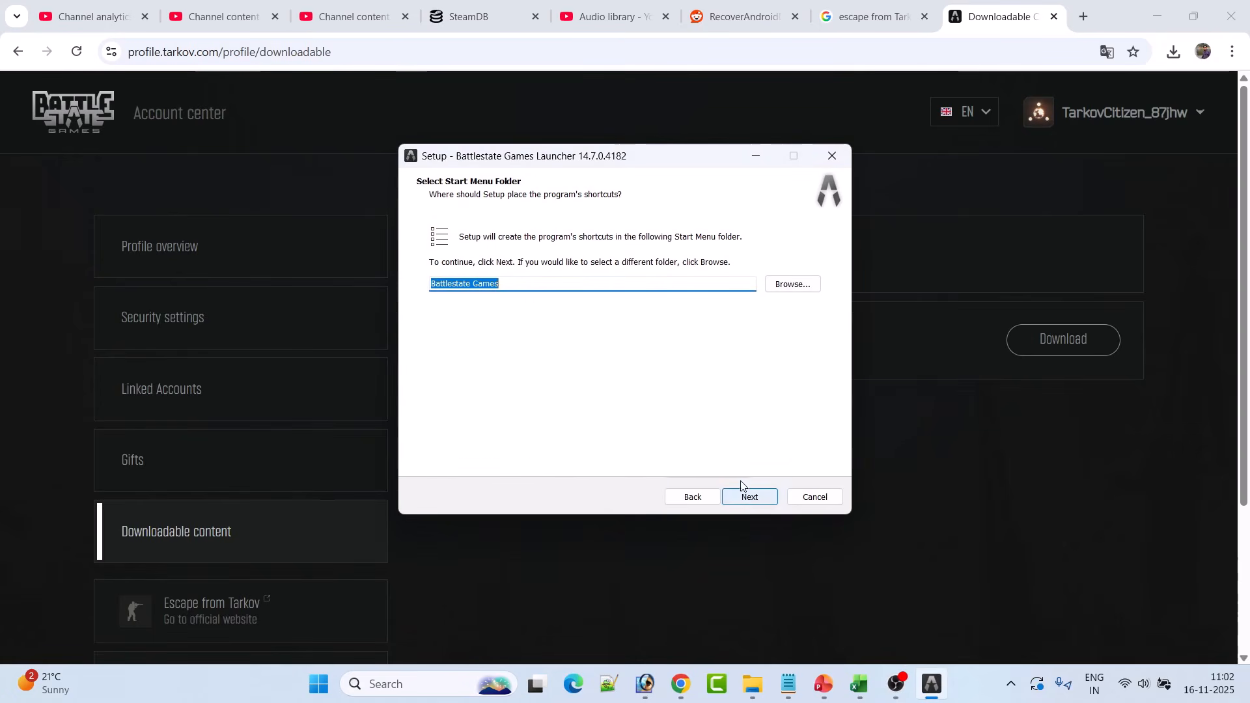
pyautogui.click(751, 498)
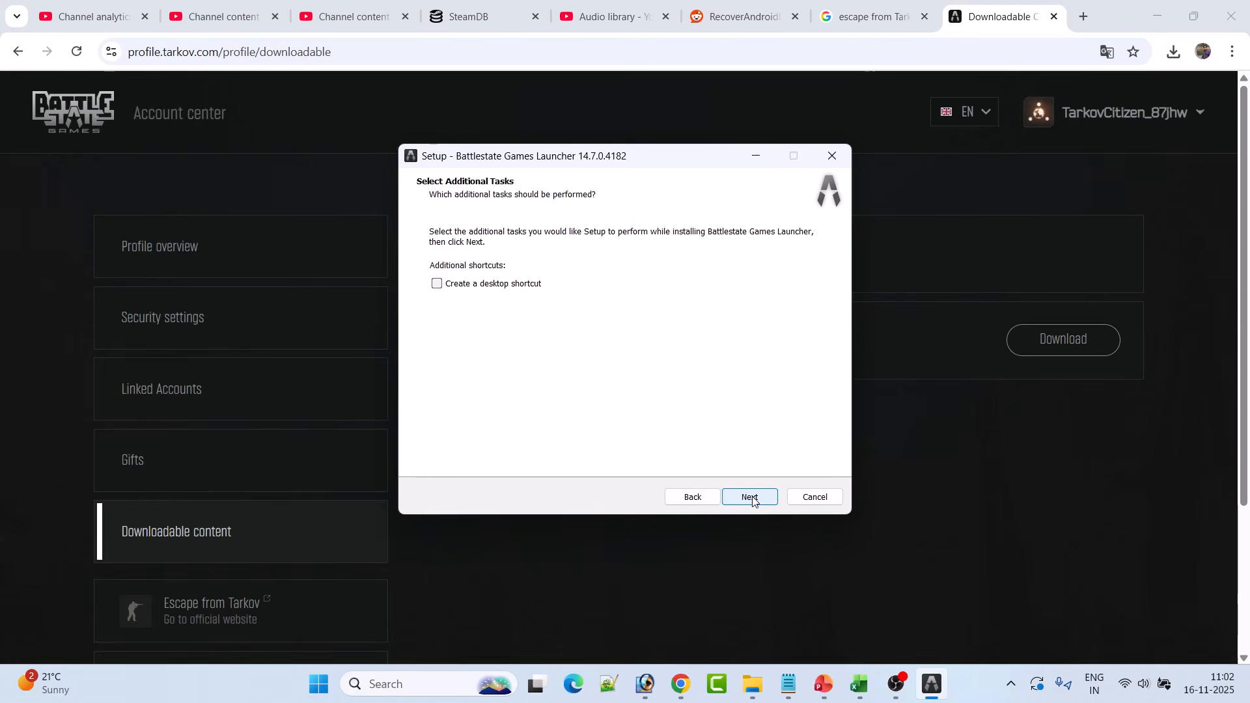
pyautogui.click(752, 498)
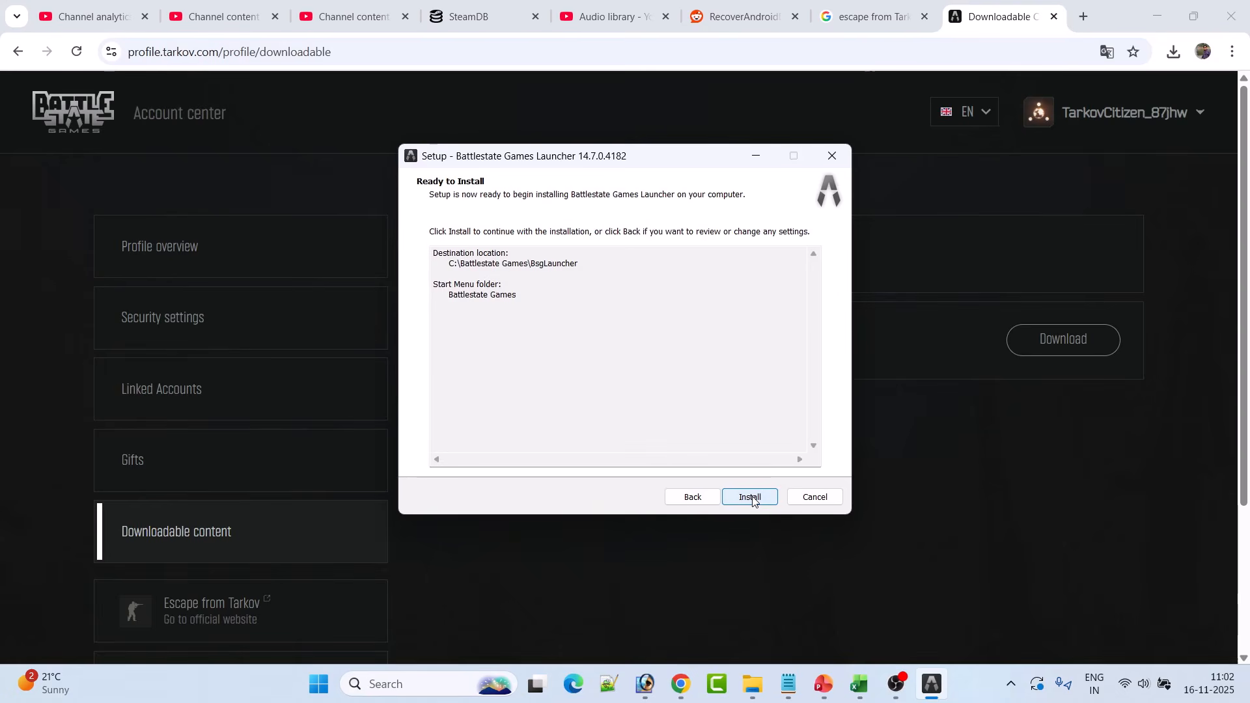
pyautogui.click(750, 497)
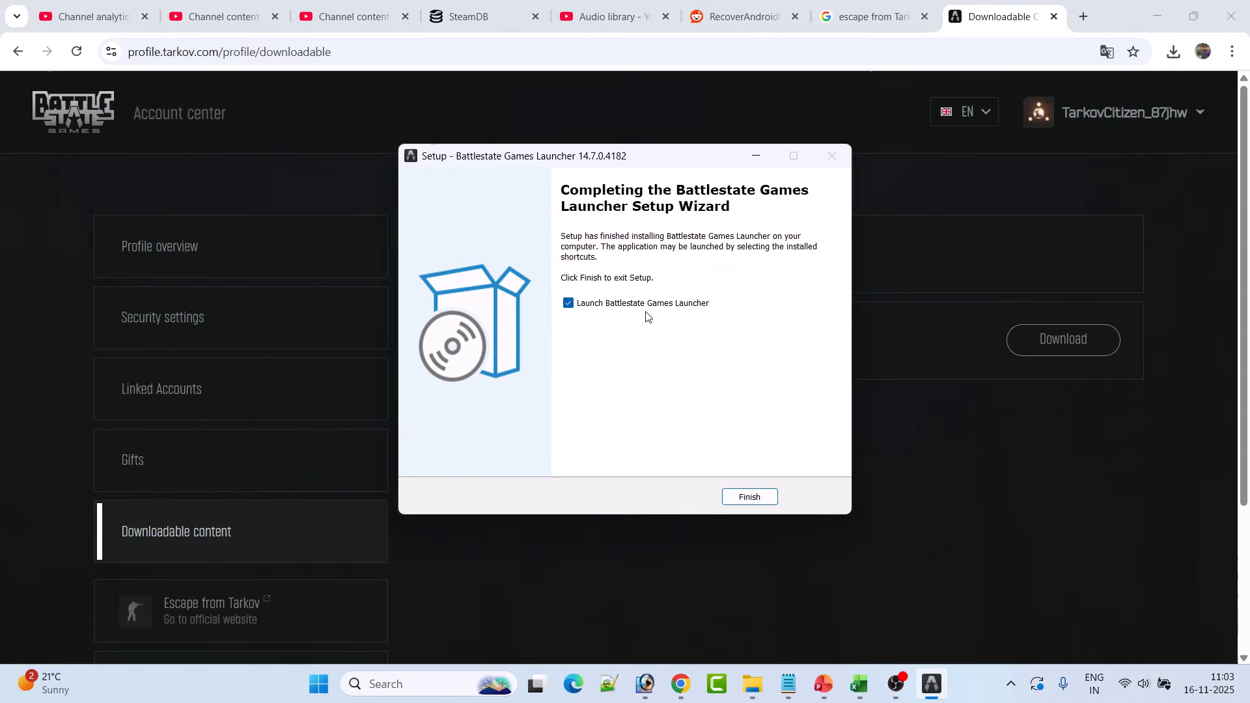
pyautogui.click(750, 498)
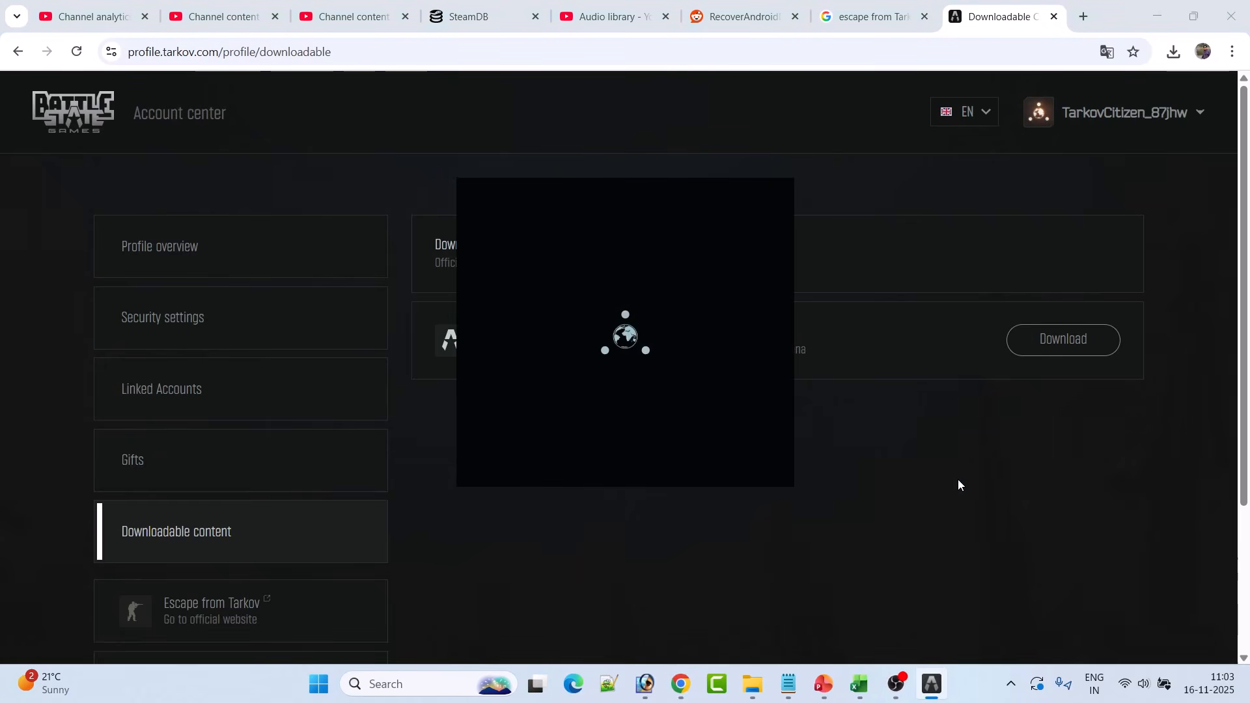
pyautogui.click(718, 467)
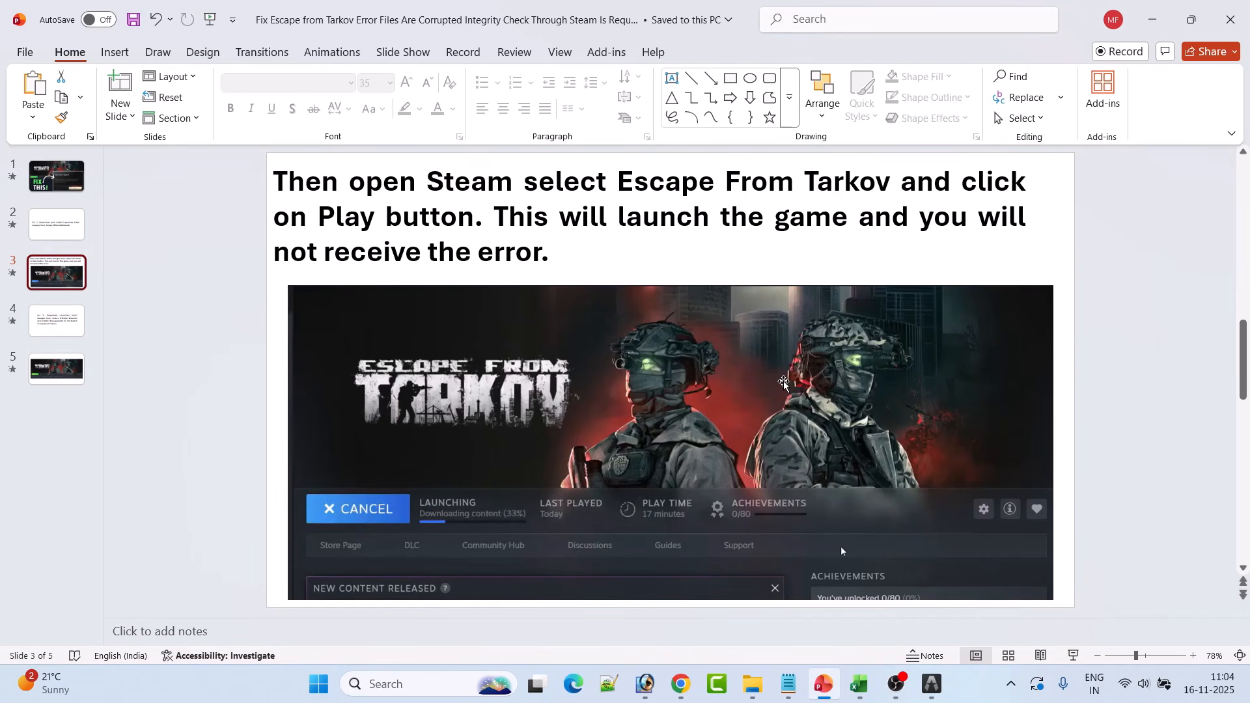
# Show the fourth slide in PowerPoint, and rerun the downloaded BsgLauncher.14.7.0.4182.exe from Chrome with English as the setup language.
pyautogui.click(57, 320)
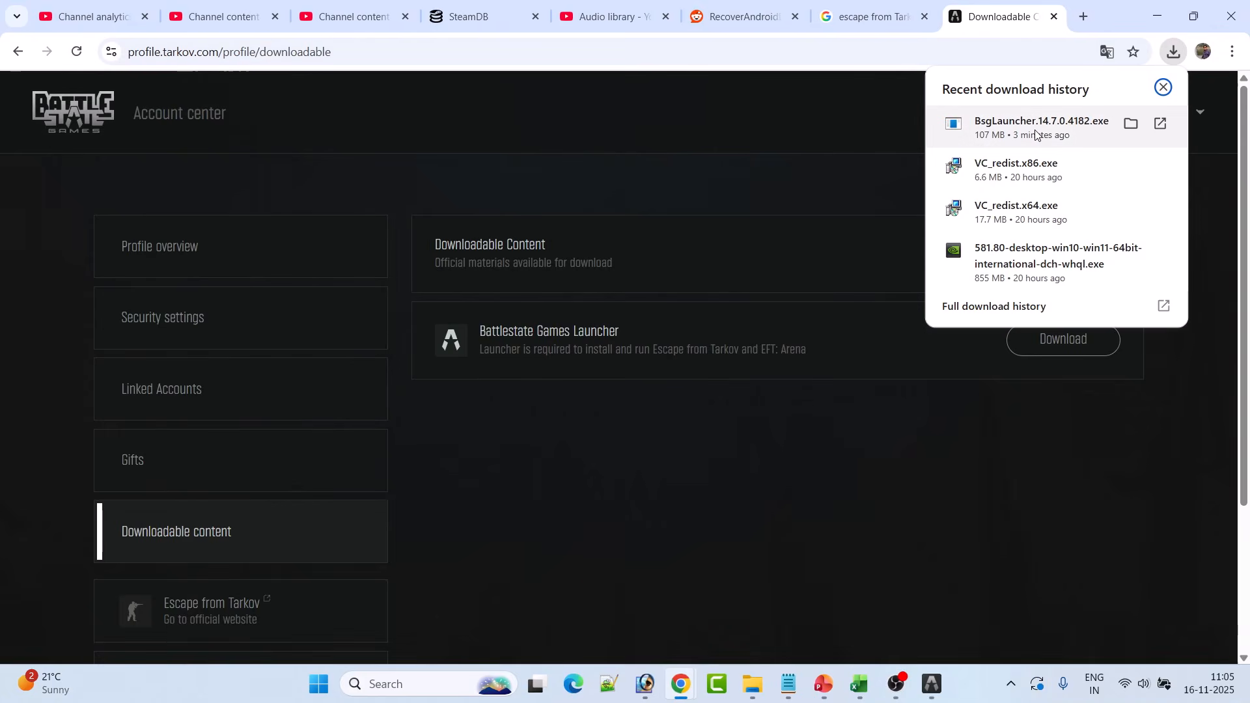
pyautogui.click(1035, 132)
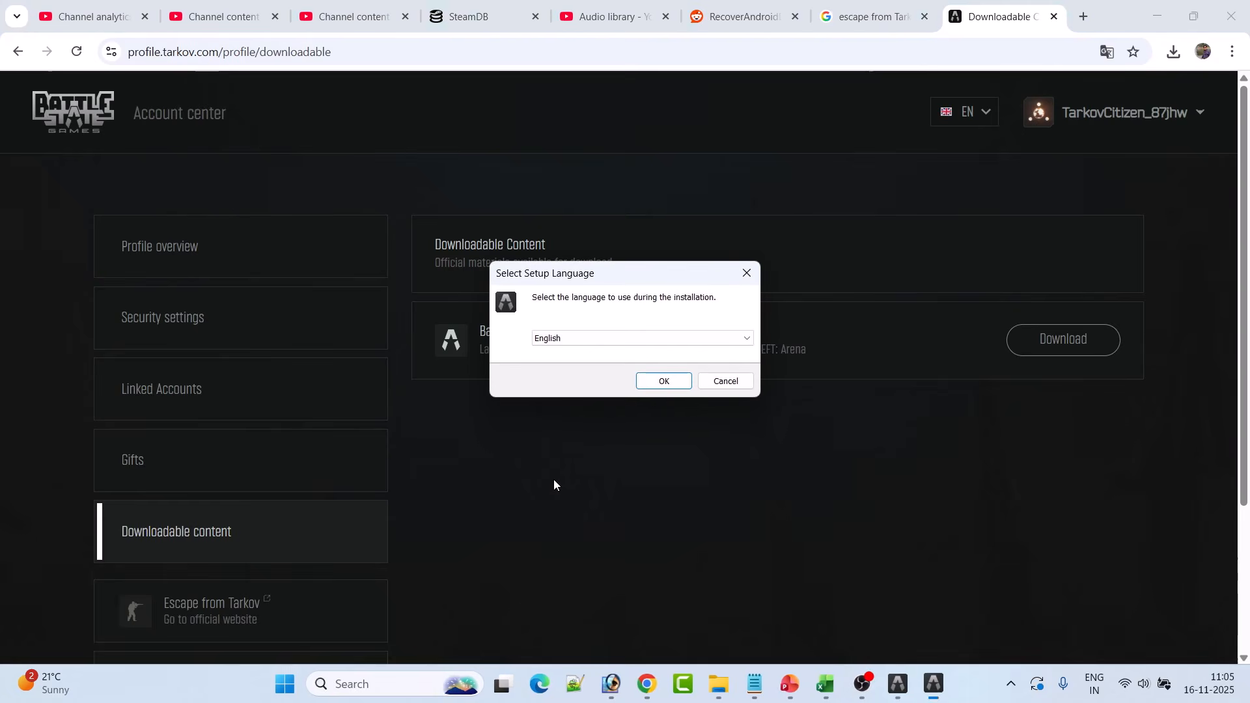
pyautogui.click(662, 380)
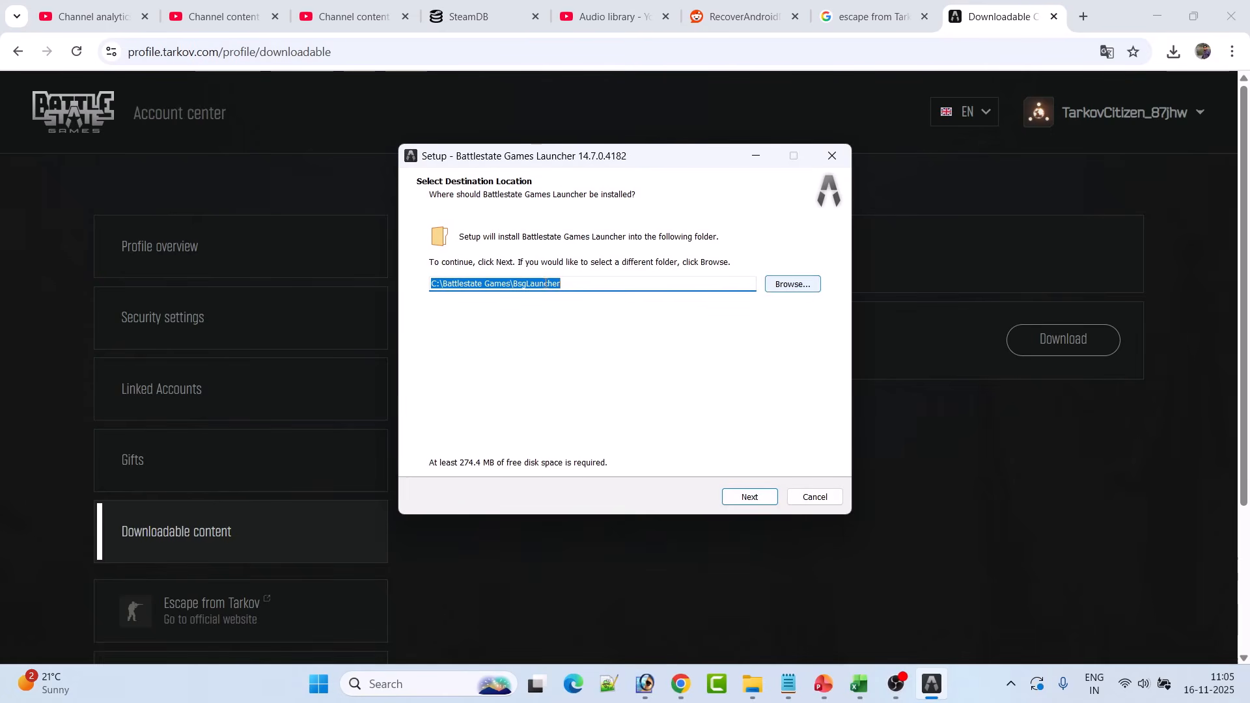
# Browse for a different install destination and expand the Steam folder inside Program Files (x86).
pyautogui.click(792, 287)
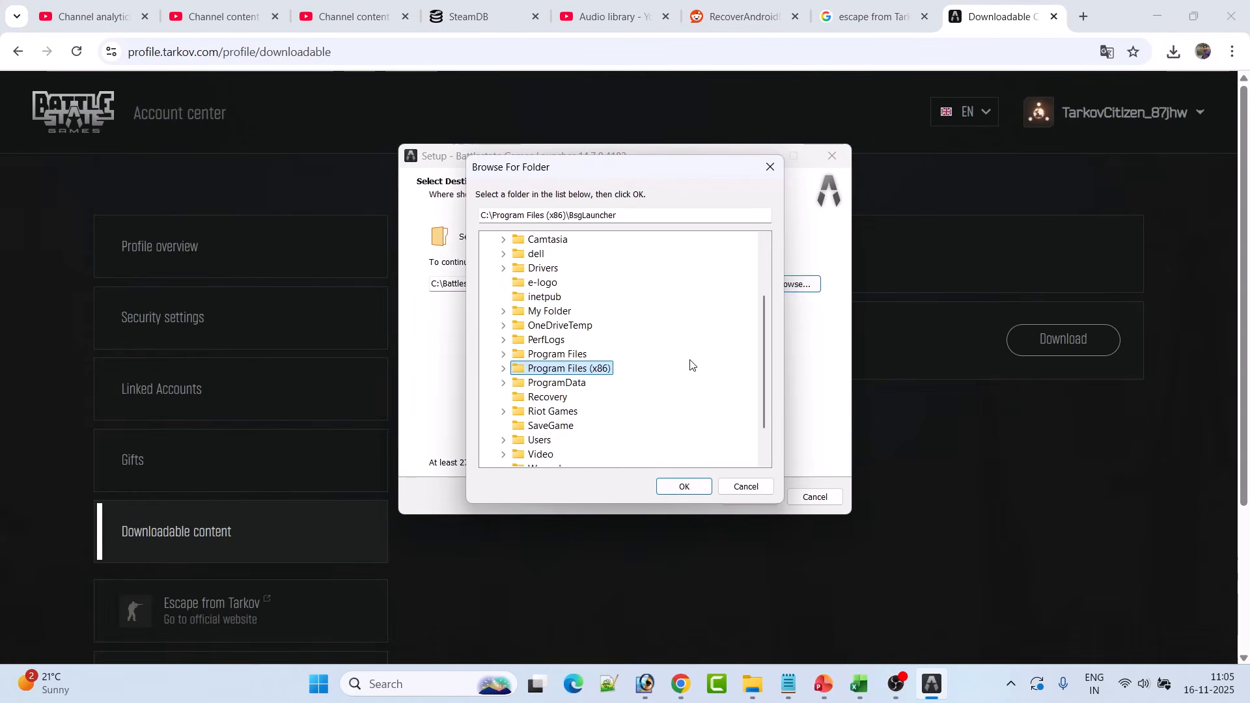
pyautogui.click(505, 369)
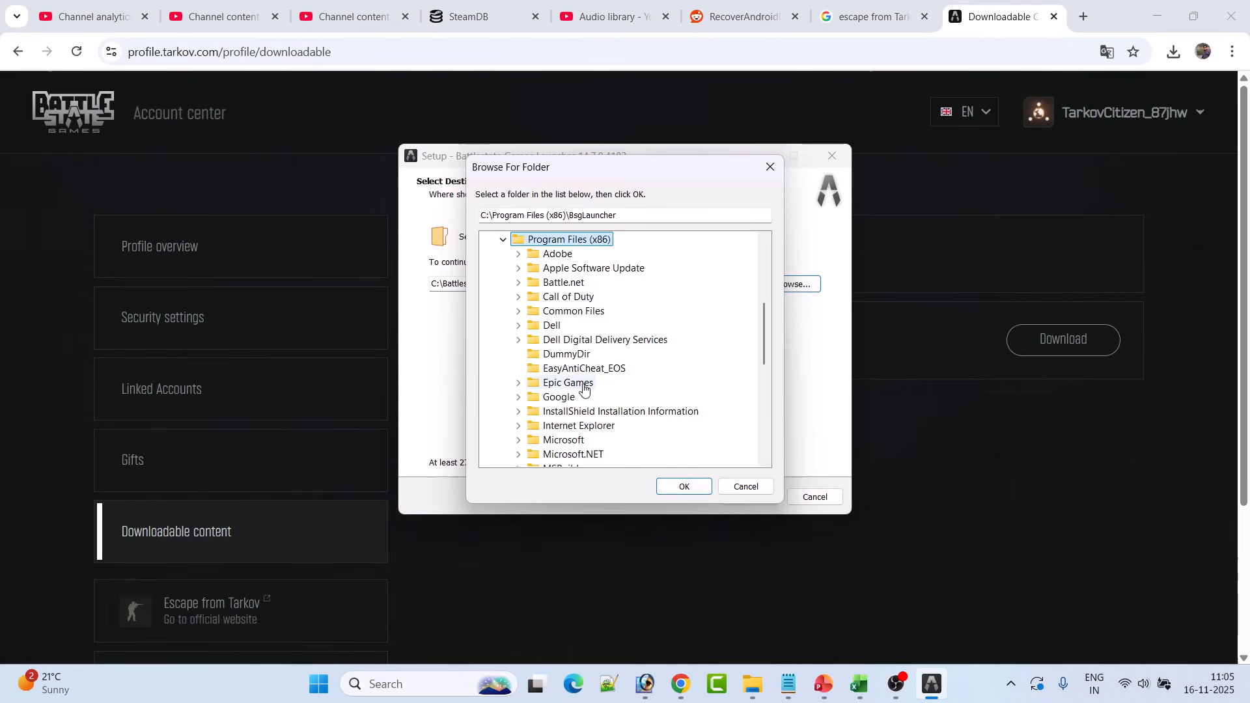
pyautogui.scroll(-2, 584, 400)
pyautogui.click(564, 442)
pyautogui.scroll(-1, 564, 437)
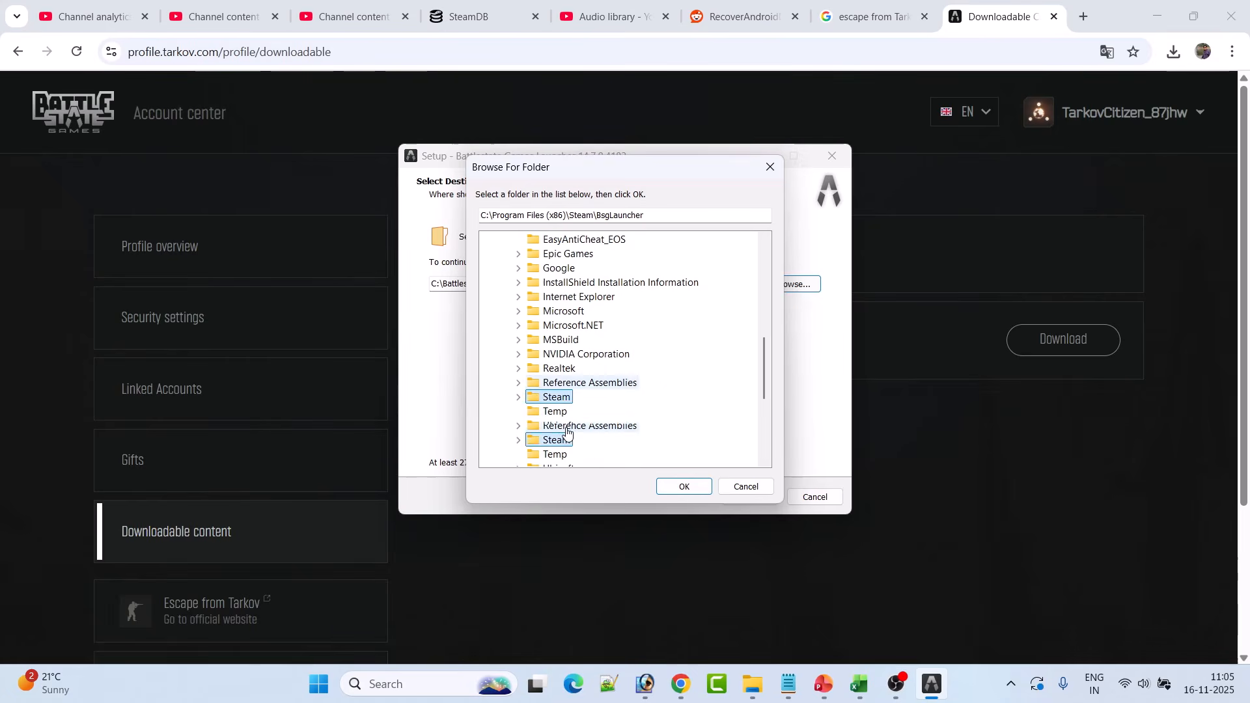
pyautogui.click(519, 398)
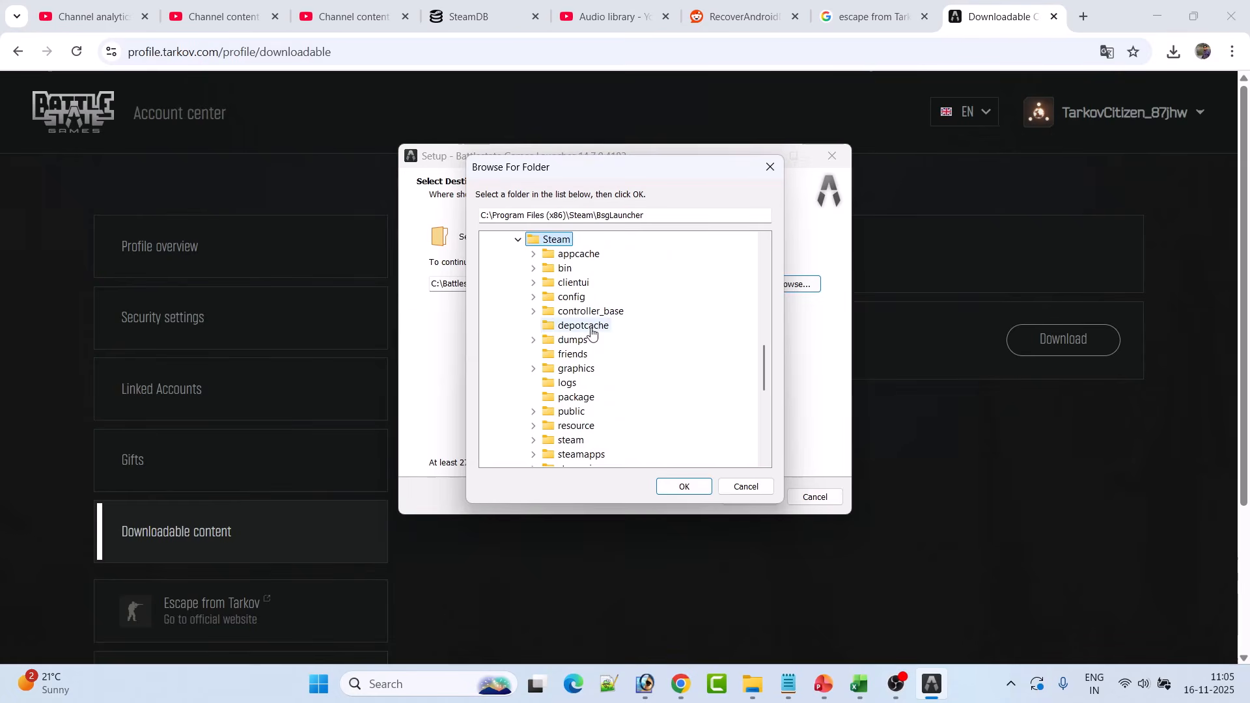
# Set the install destination to the launcher folder under steamapps\common\Escape from Tarkov.
pyautogui.scroll(-1, 608, 382)
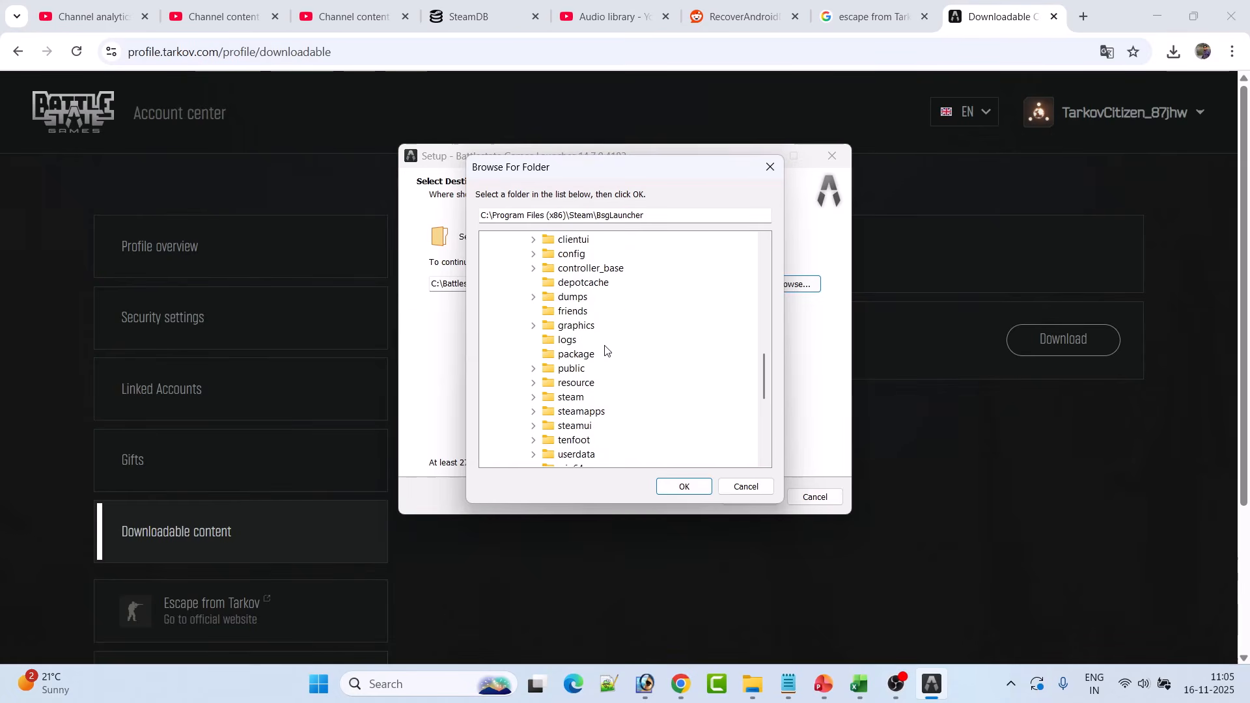
pyautogui.scroll(-1, 605, 351)
pyautogui.click(534, 369)
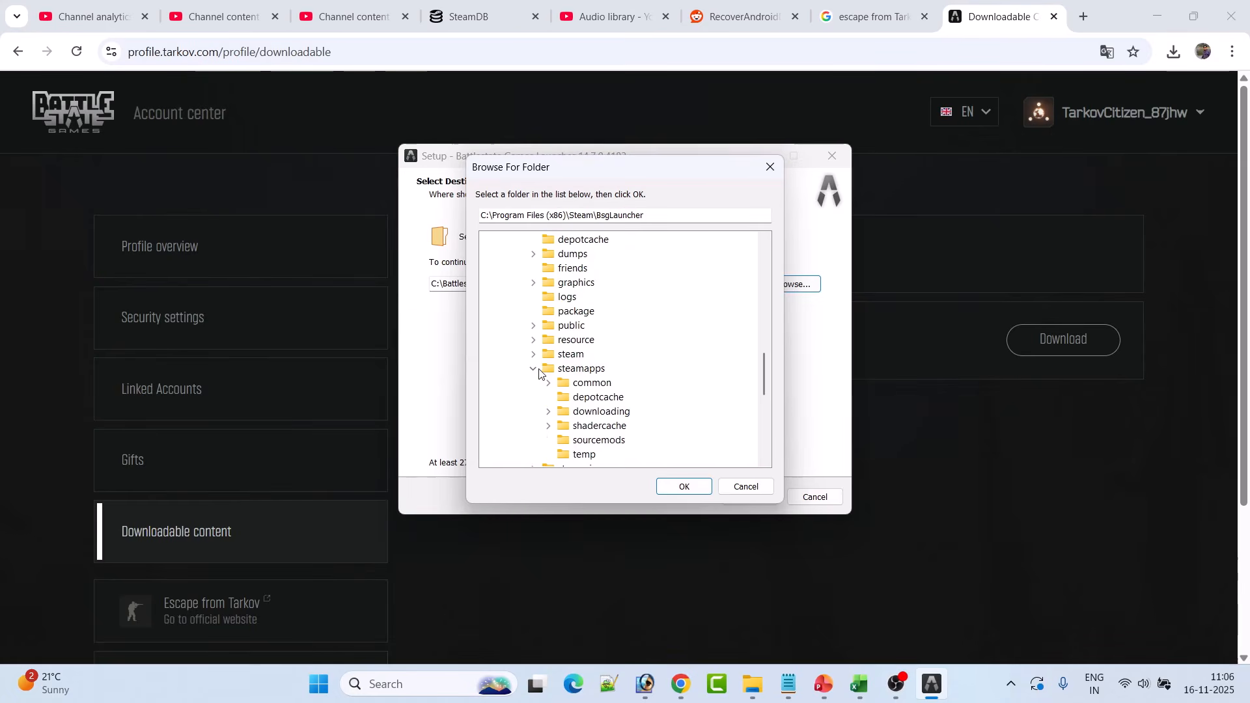
pyautogui.scroll(-1, 539, 372)
pyautogui.click(549, 340)
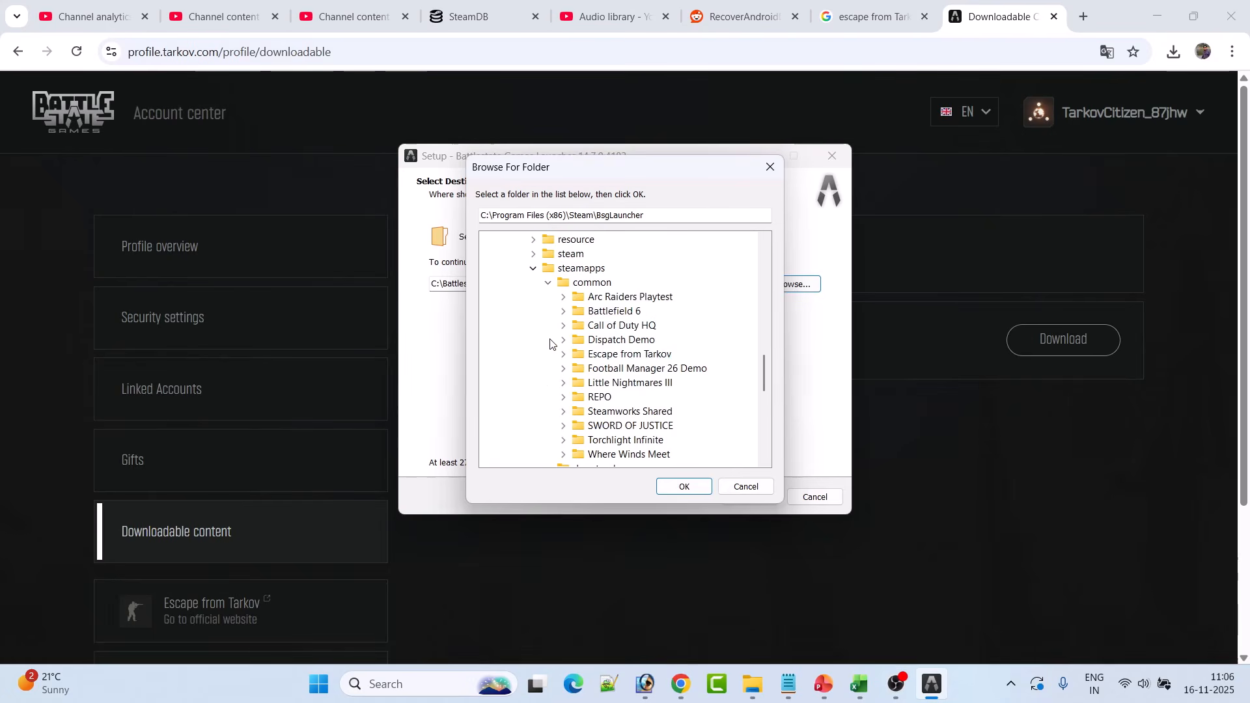
pyautogui.click(604, 355)
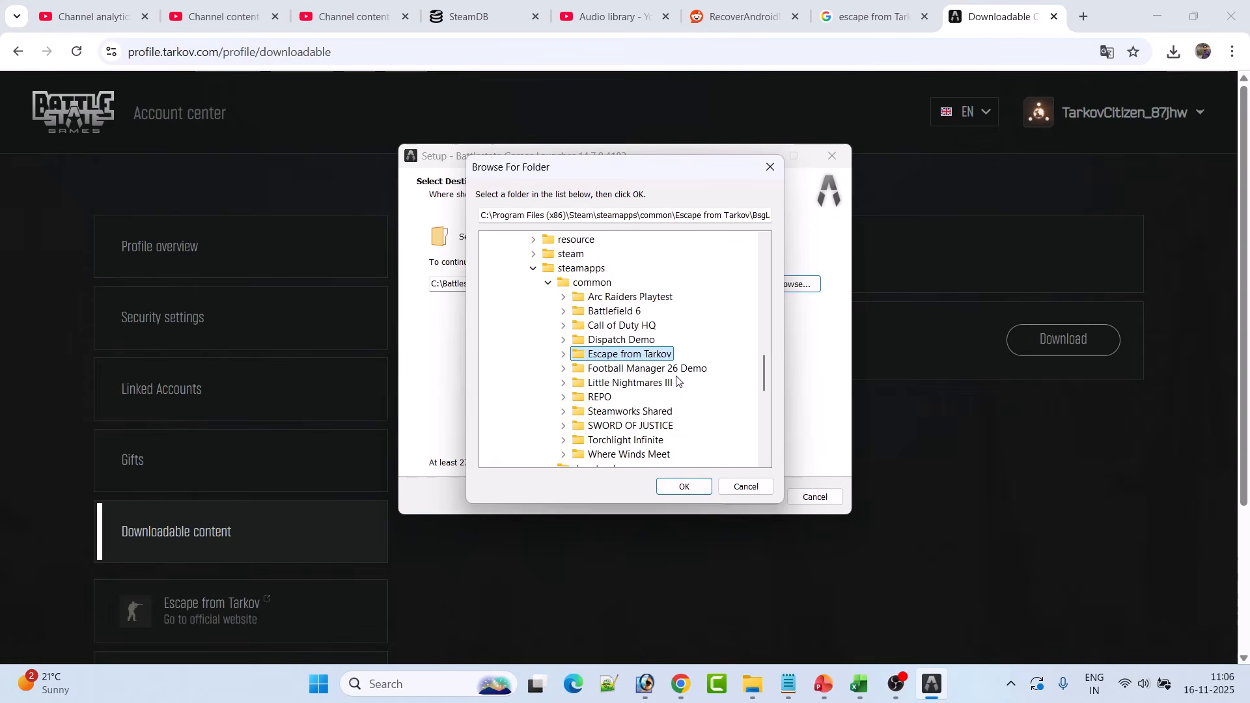
pyautogui.click(564, 355)
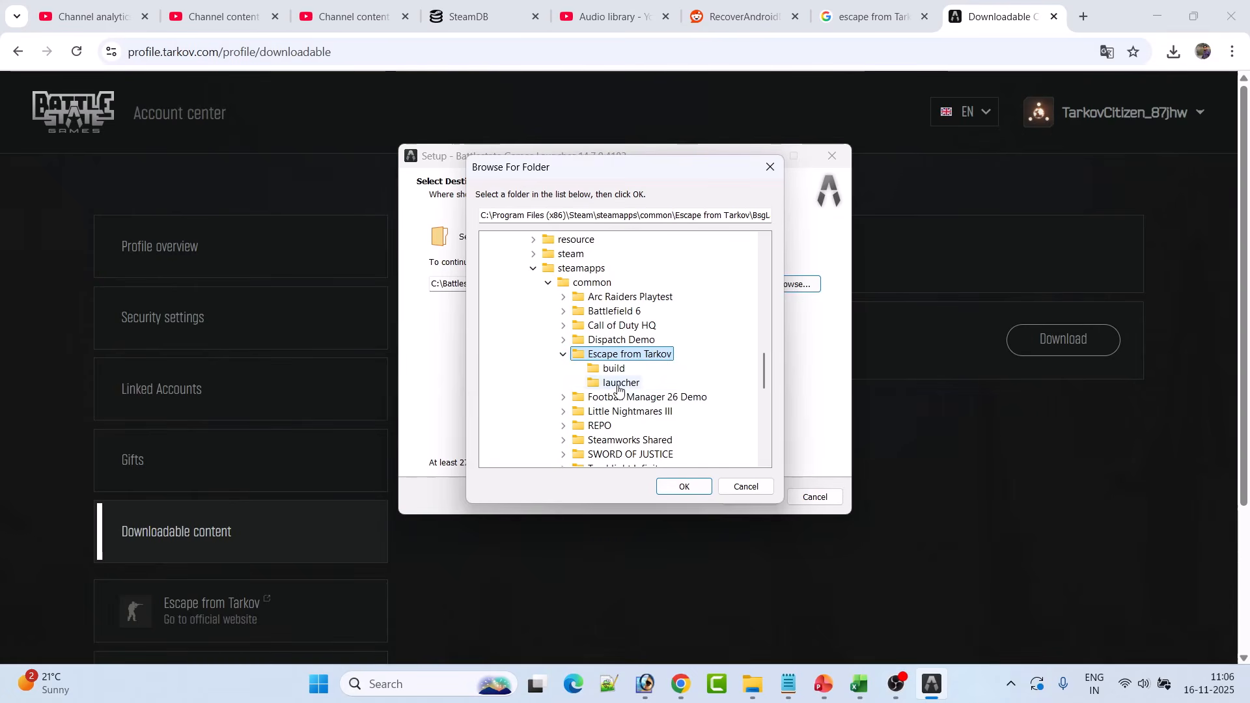
pyautogui.click(596, 383)
pyautogui.click(680, 487)
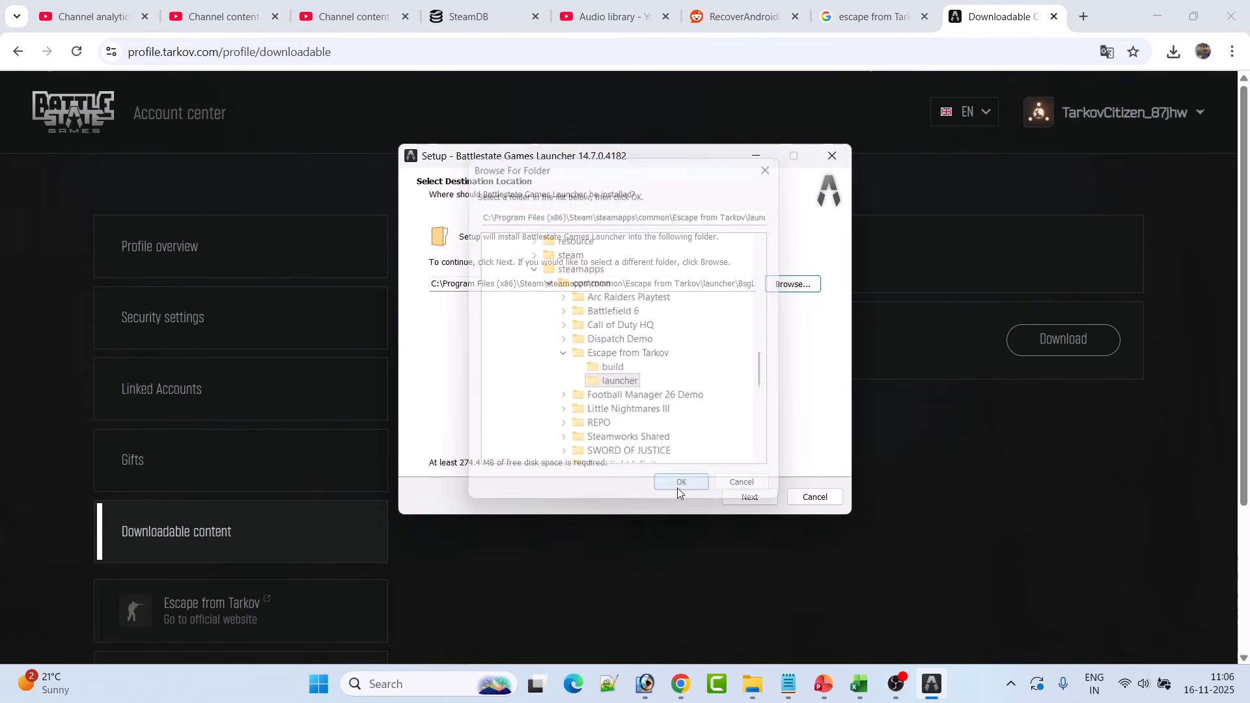
# Install the launcher with the Battlestate Games Start Menu folder and no desktop shortcut, and launch it in English.
pyautogui.click(750, 498)
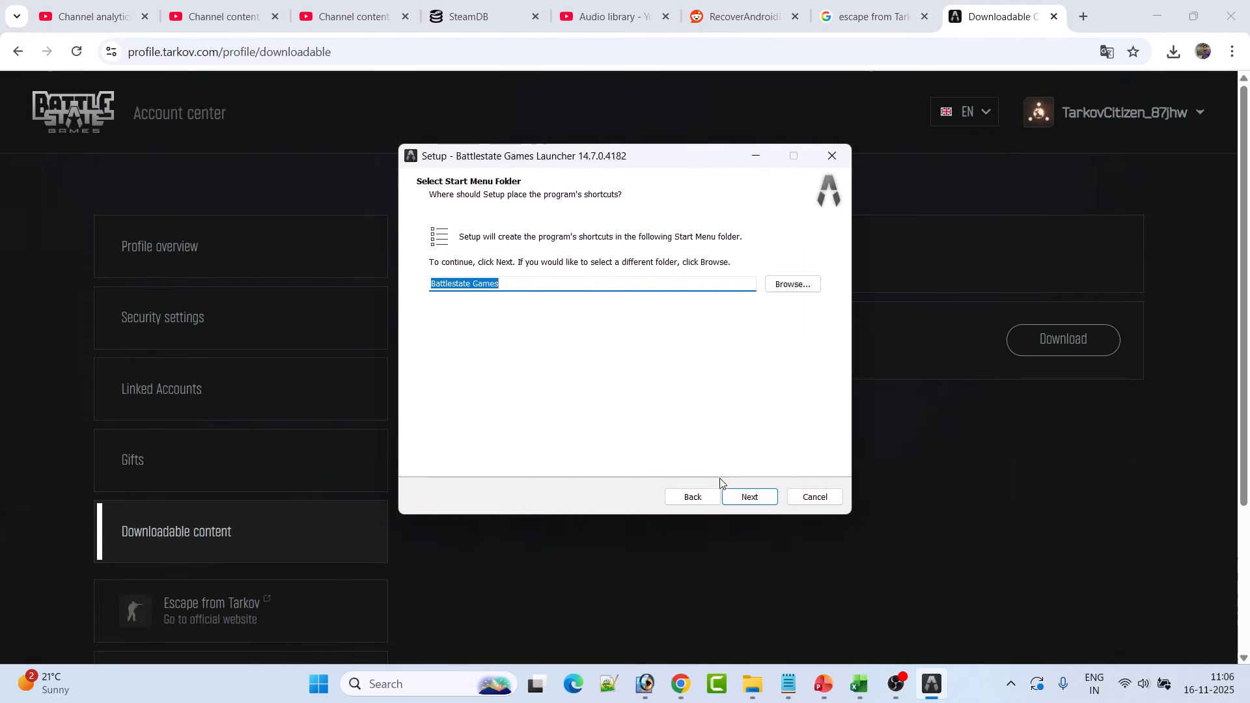
pyautogui.click(743, 495)
pyautogui.click(748, 500)
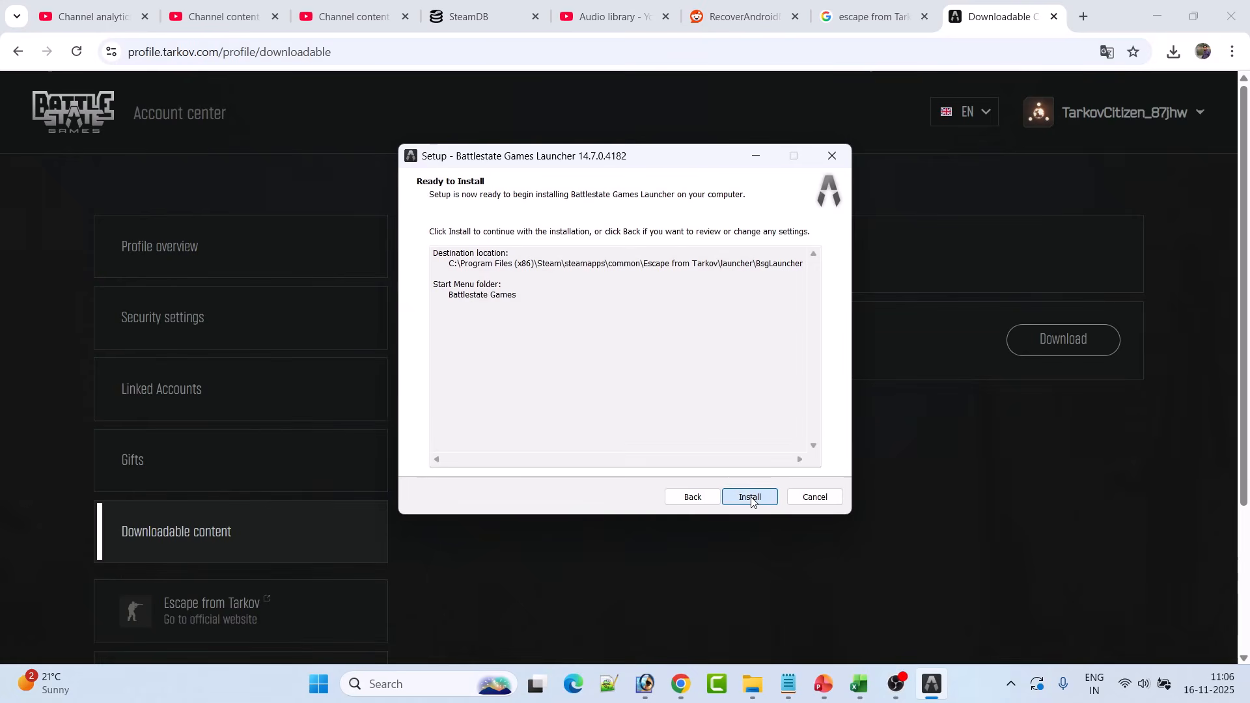
pyautogui.click(745, 498)
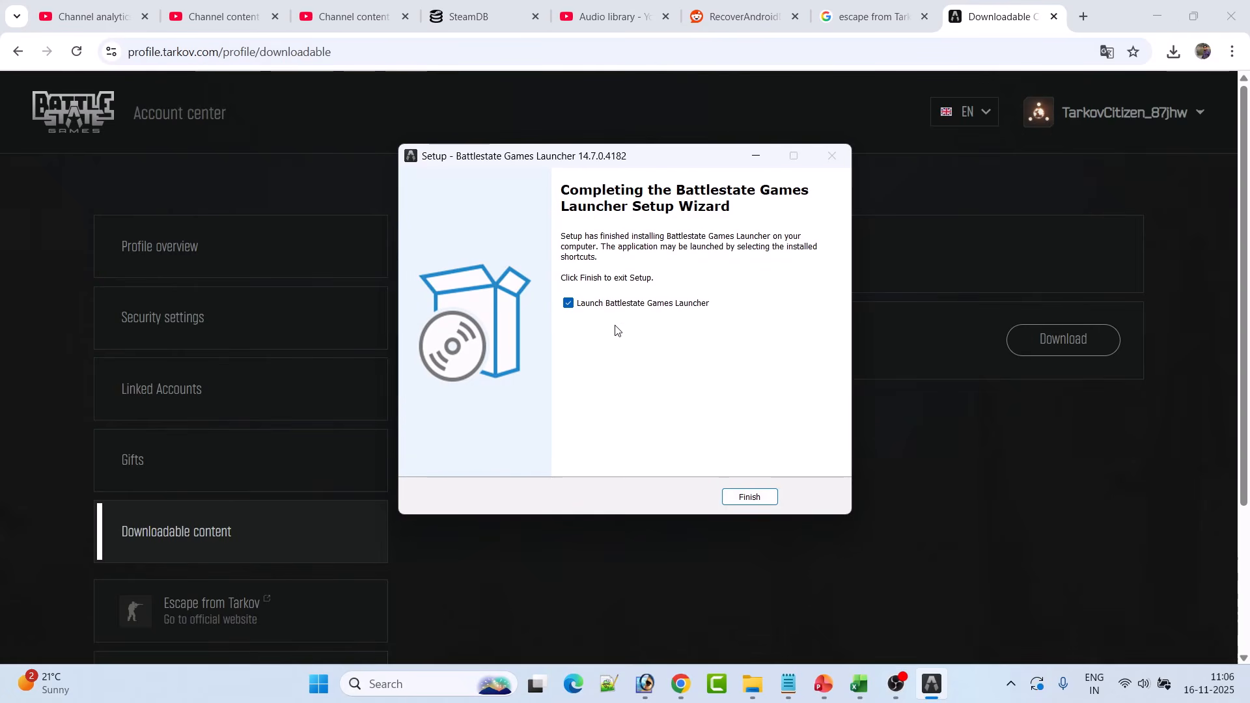
pyautogui.click(725, 499)
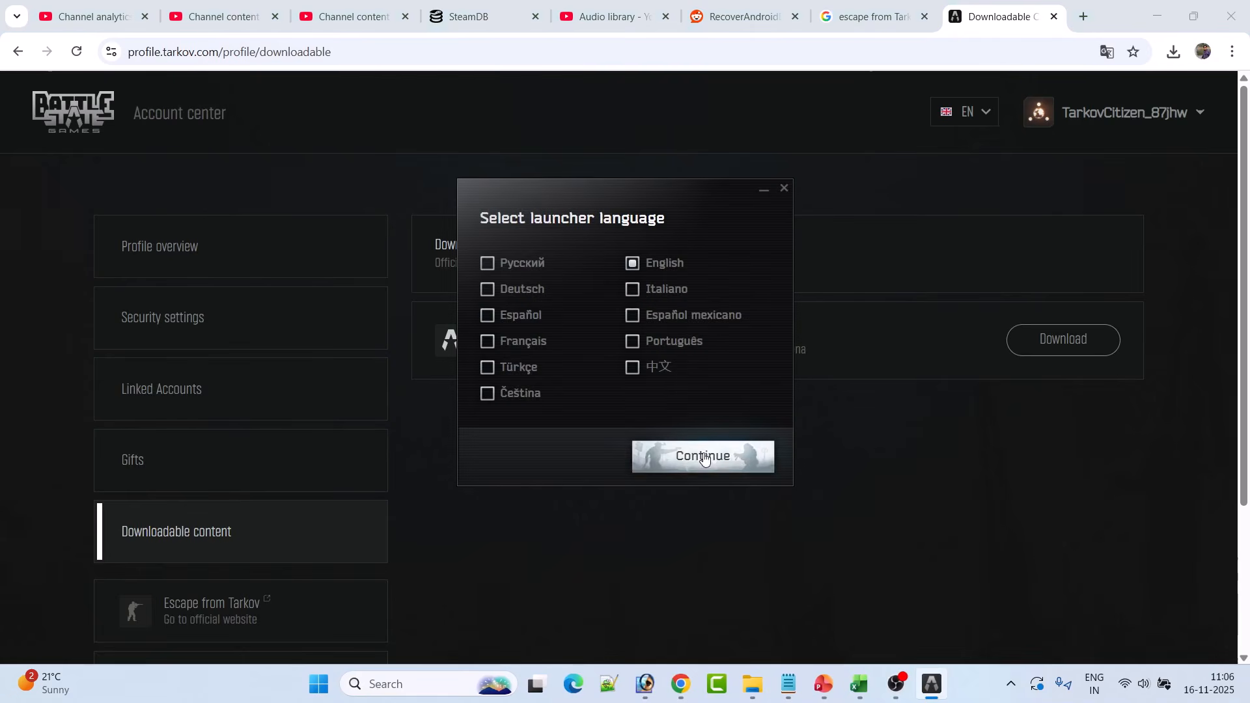
pyautogui.click(703, 457)
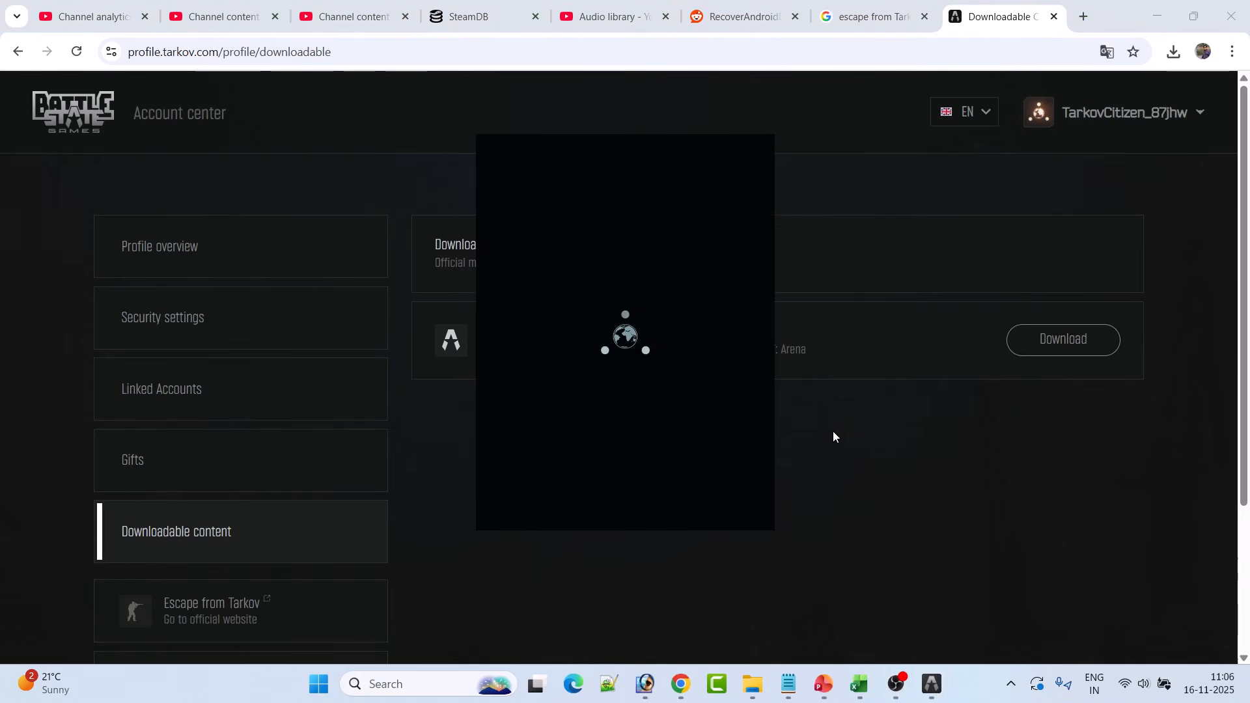